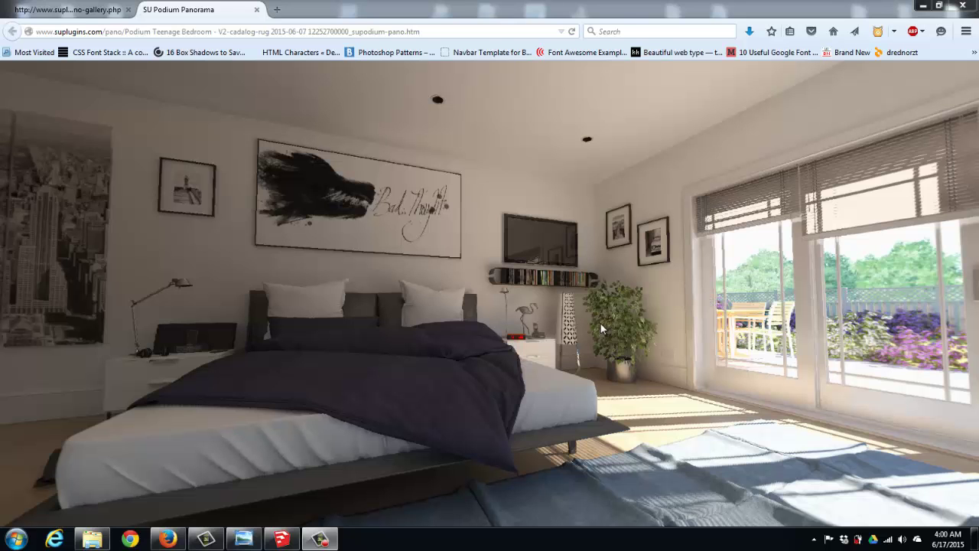
# Step: Rotate the Firefox panorama past the balcony window, bed and TV, glass doors, then wardrobe and mural
pyautogui.moveTo(601, 324); pyautogui.dragTo(708, 325)
pyautogui.moveTo(505, 321); pyautogui.dragTo(532, 363)
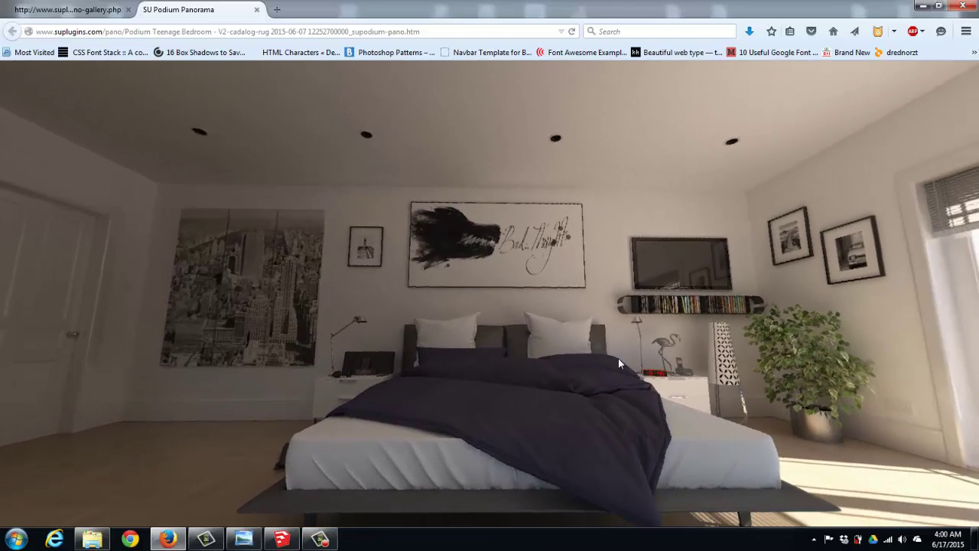
pyautogui.moveTo(618, 358); pyautogui.dragTo(642, 258)
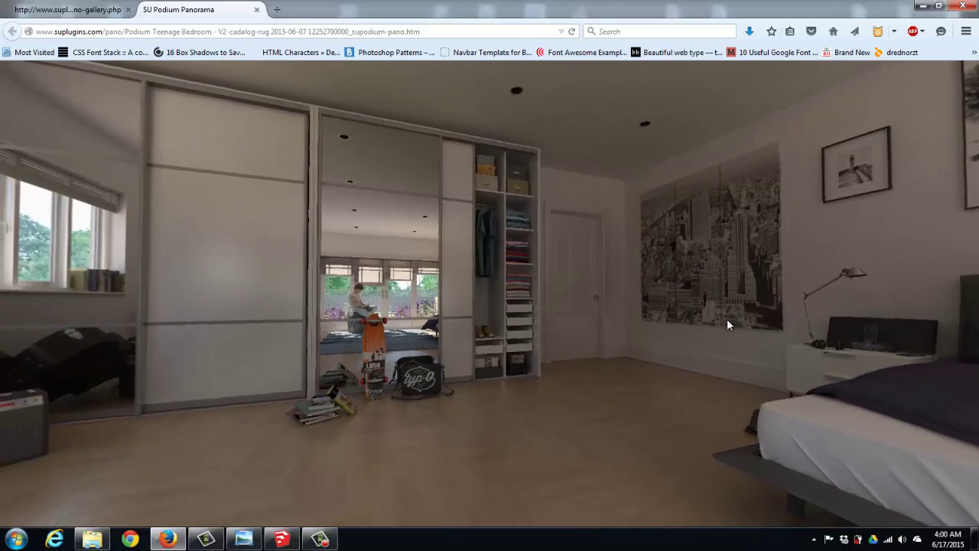
pyautogui.moveTo(728, 320); pyautogui.dragTo(217, 376)
pyautogui.moveTo(660, 360); pyautogui.dragTo(673, 333)
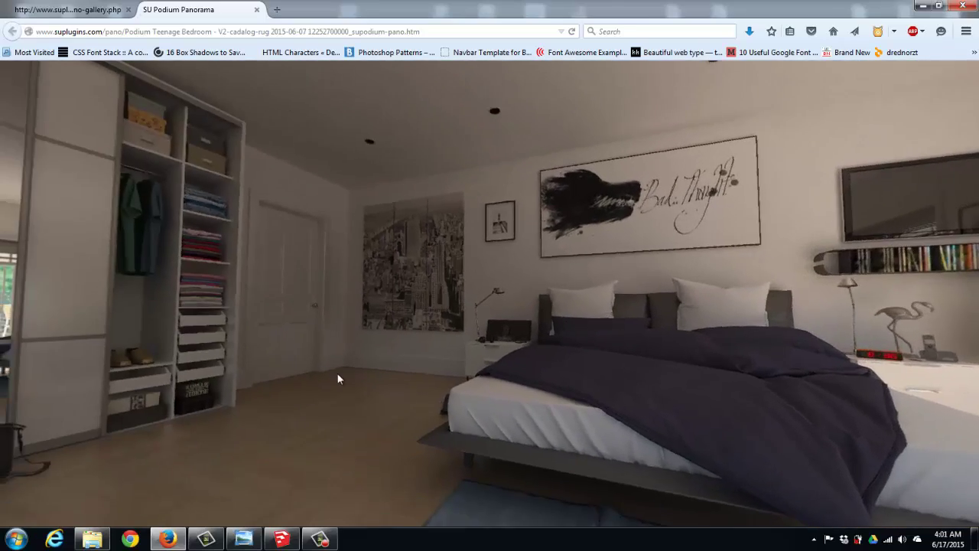
pyautogui.moveTo(337, 373); pyautogui.dragTo(442, 354)
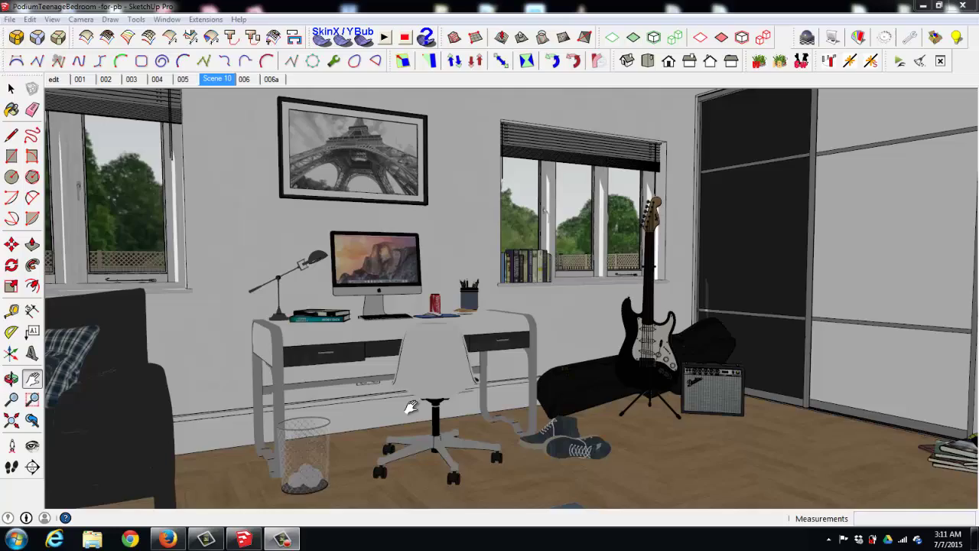
# Step: Orbit and zoom in on the bedroom model to frame the desk, sofa and windows
pyautogui.moveTo(411, 407); pyautogui.dragTo(515, 410, button='middle')
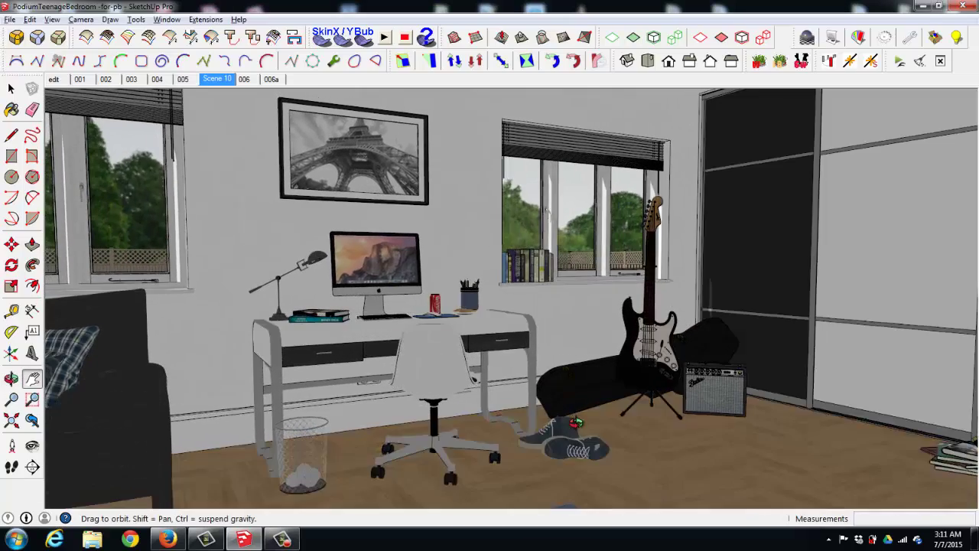
pyautogui.moveTo(576, 422); pyautogui.dragTo(596, 391, button='middle')
pyautogui.scroll(4, 562, 409)
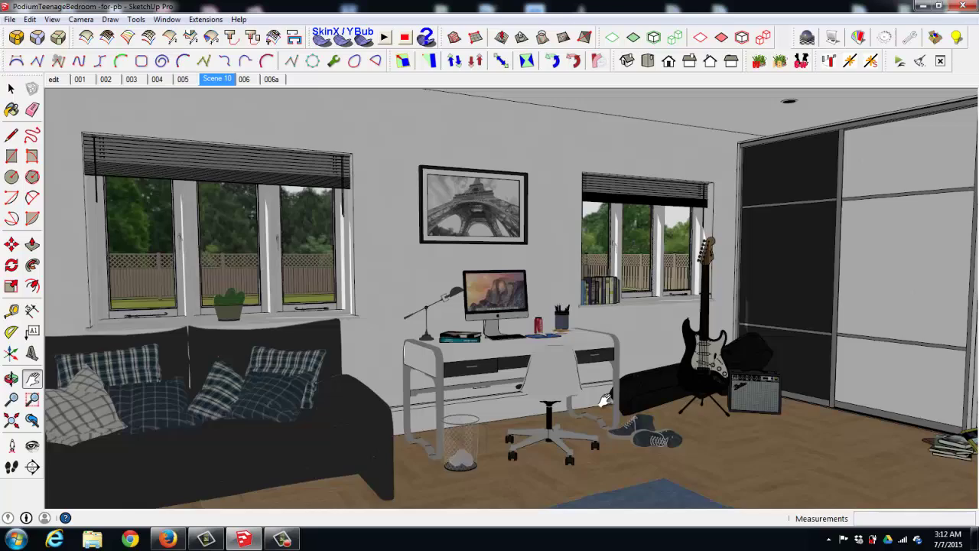
pyautogui.moveTo(595, 405); pyautogui.dragTo(598, 384, button='middle')
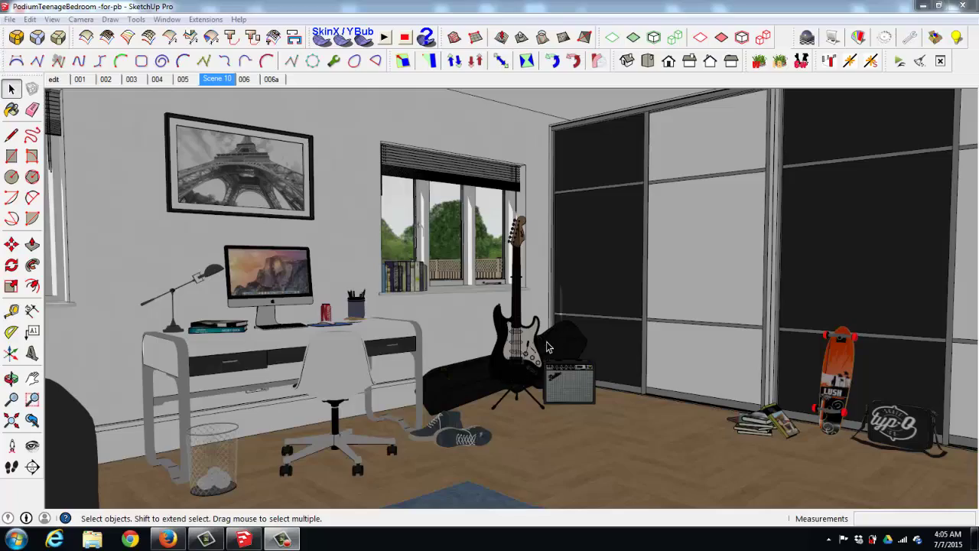
# Step: Orbit the view onto the desk, guitar and skateboard corner beside the wardrobe
pyautogui.moveTo(547, 347); pyautogui.dragTo(462, 357, button='middle')
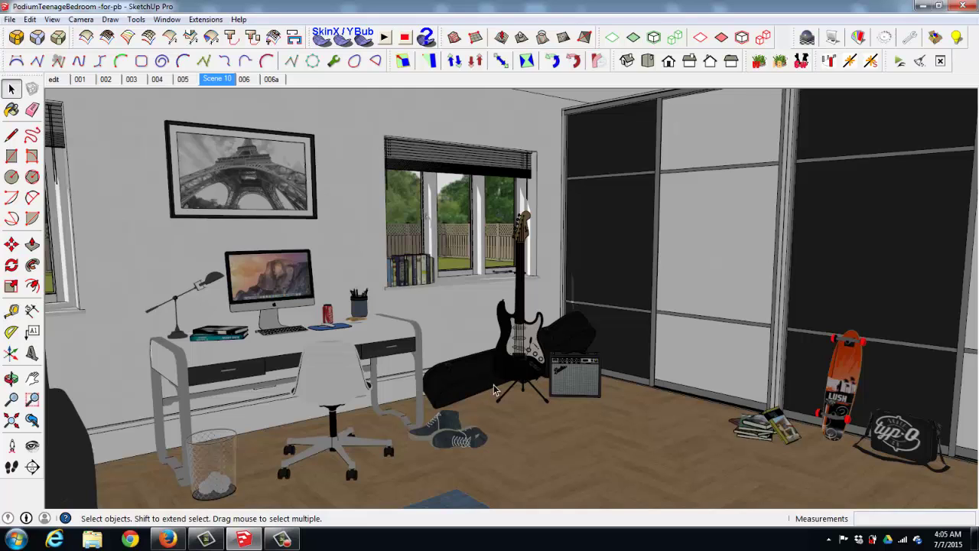
# Step: Orbit past the sofa and windows, then settle looking down over the desk, guitar and bag
pyautogui.moveTo(505, 390); pyautogui.dragTo(590, 387, button='middle')
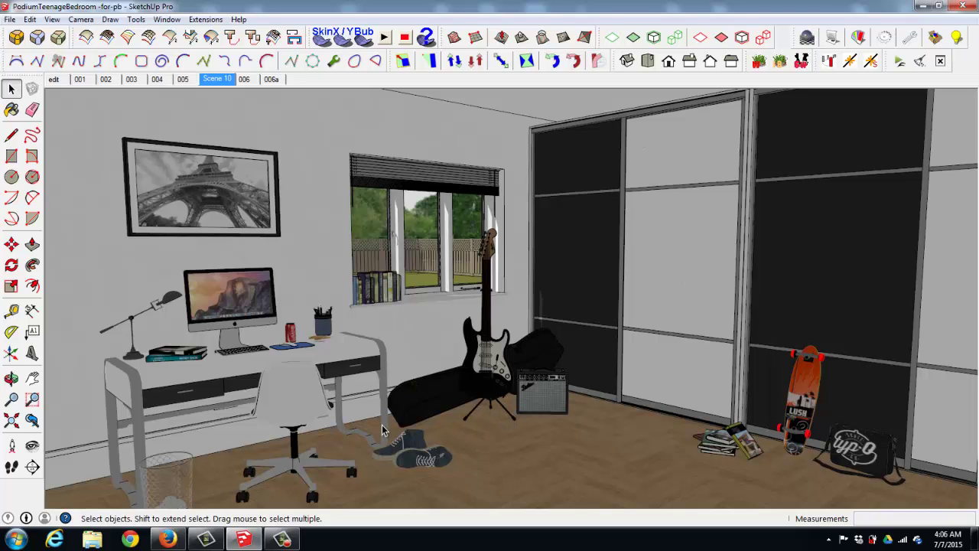
pyautogui.moveTo(259, 377); pyautogui.dragTo(648, 377, button='middle')
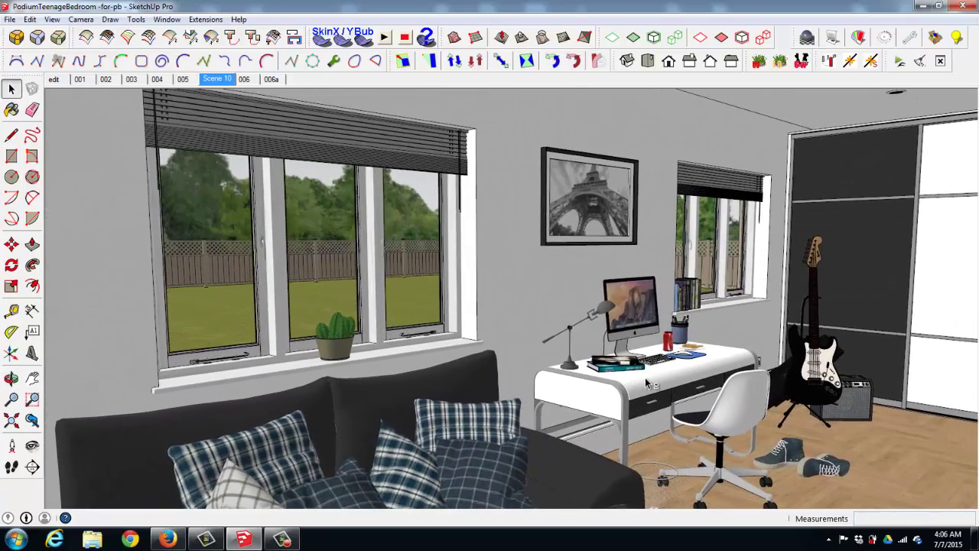
pyautogui.moveTo(811, 418); pyautogui.dragTo(530, 443, button='middle')
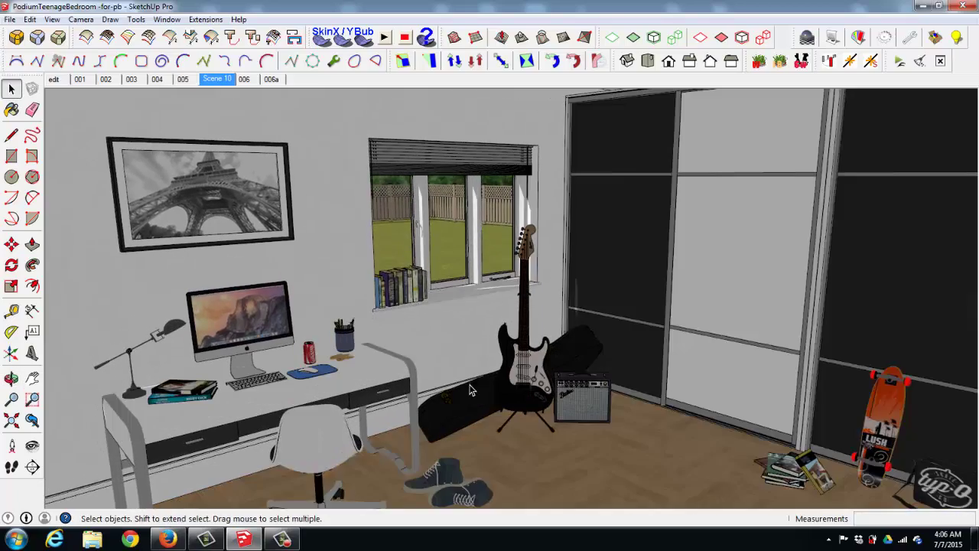
pyautogui.moveTo(472, 386)
pyautogui.mouseDown(button='middle')
pyautogui.moveTo(459, 429)
pyautogui.moveTo(470, 442)
pyautogui.moveTo(504, 395)
pyautogui.moveTo(509, 410)
pyautogui.moveTo(500, 420)
pyautogui.moveTo(485, 393)
pyautogui.mouseUp(button='middle')
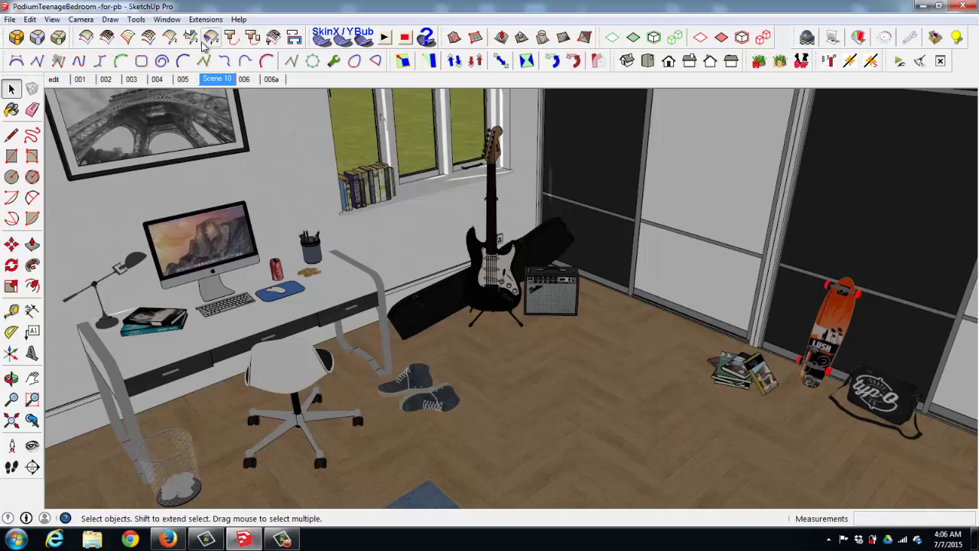
# Step: Apply SU Podium V2.5 Plus Tools > Reset Tilt to level the camera
pyautogui.click(205, 19)
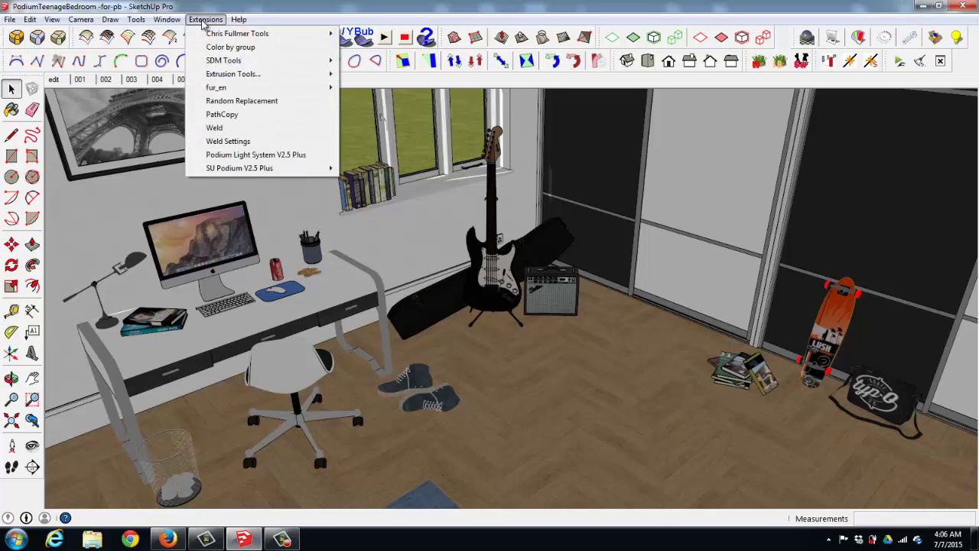
pyautogui.moveTo(257, 171)
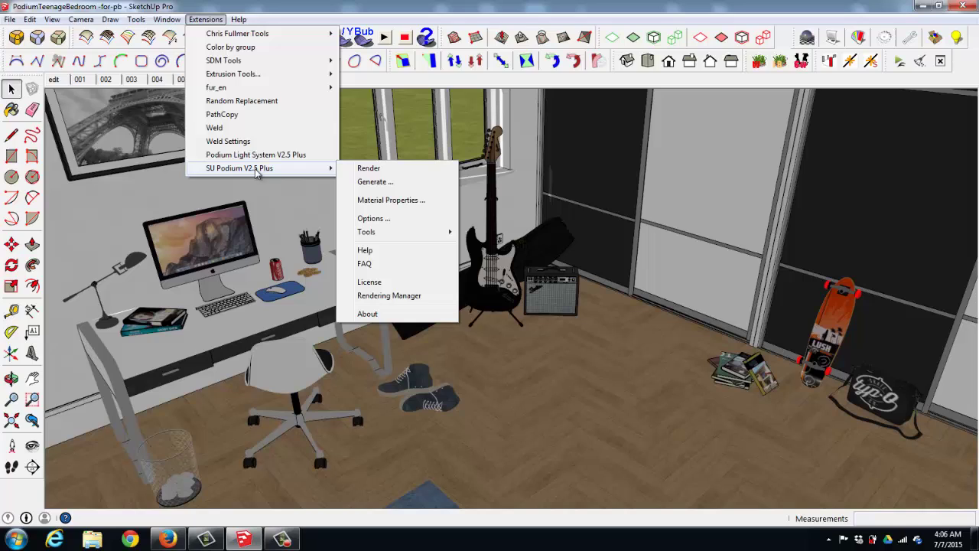
pyautogui.moveTo(385, 239)
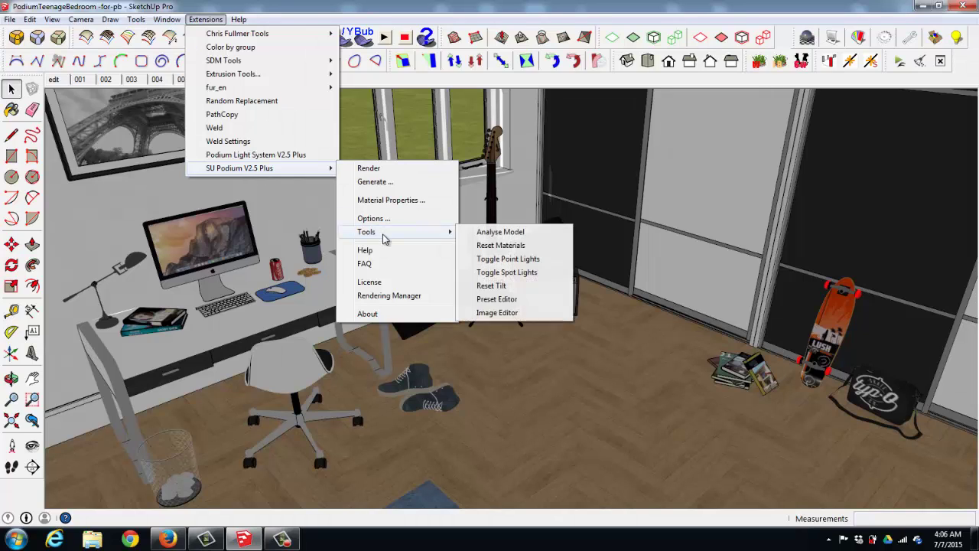
pyautogui.click(498, 286)
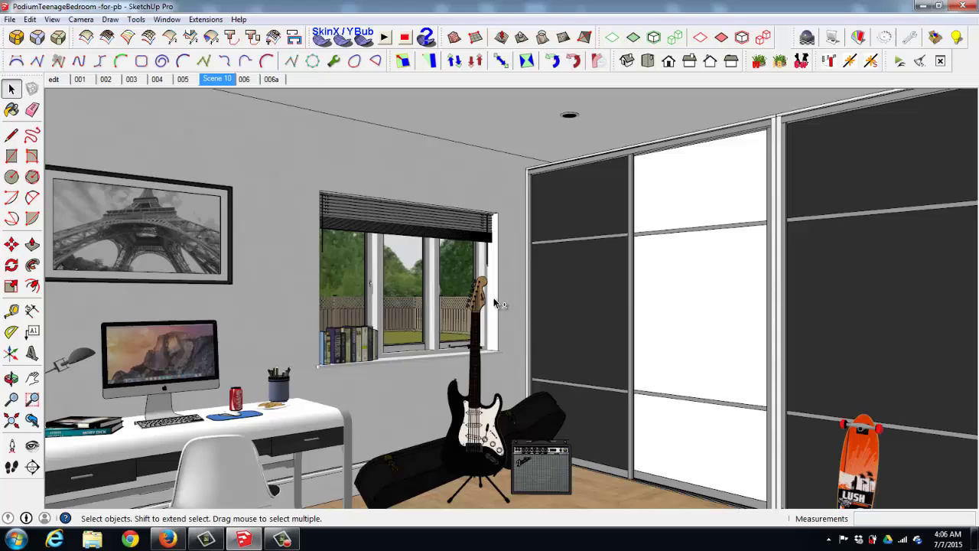
# Step: Orbit slightly, then apply Reset Tilt again so the walls and wardrobe edges stand vertical
pyautogui.moveTo(495, 303); pyautogui.dragTo(528, 290, button='middle')
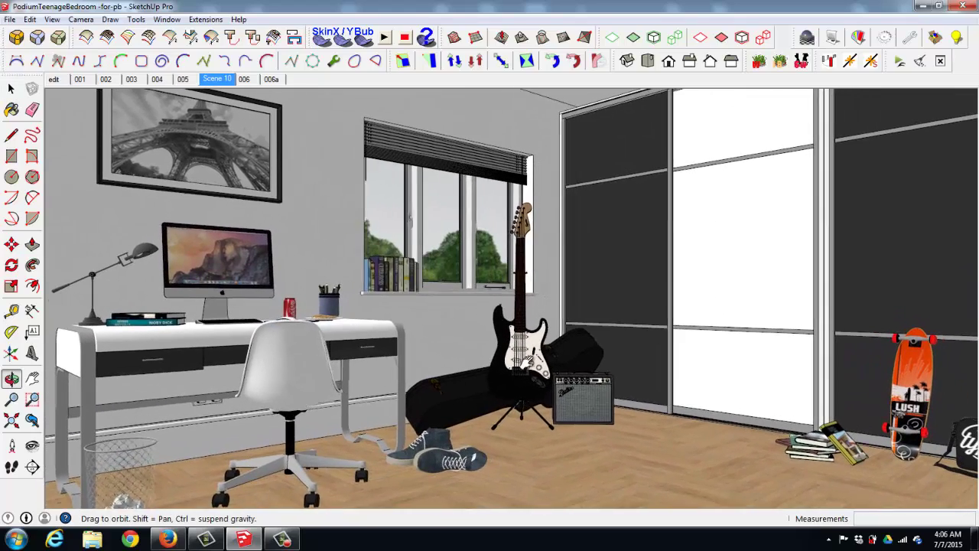
pyautogui.moveTo(528, 360); pyautogui.dragTo(530, 375, button='middle')
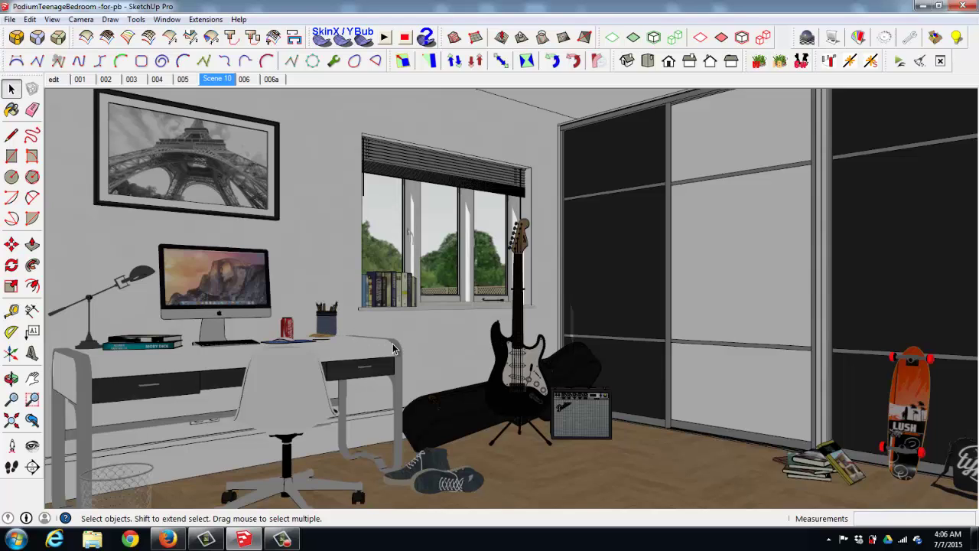
pyautogui.click(205, 19)
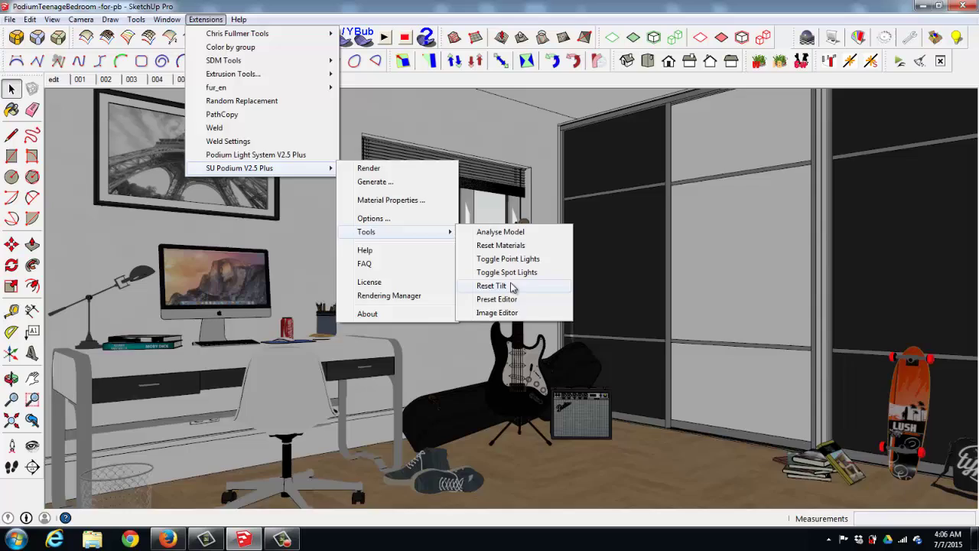
pyautogui.click(511, 287)
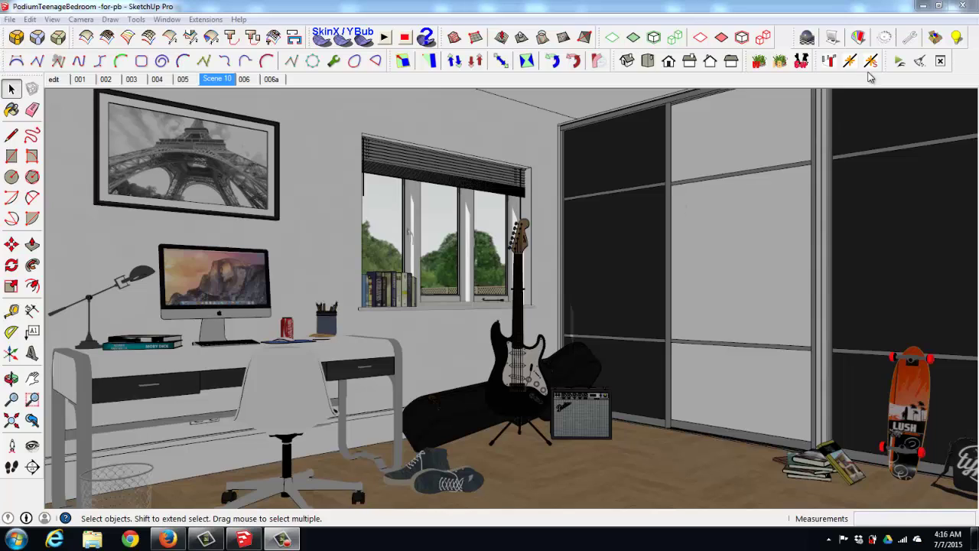
# Step: In SU Podium Options, choose Panorama image size with Width 2000, giving 2000 × 1000 output
pyautogui.click(885, 36)
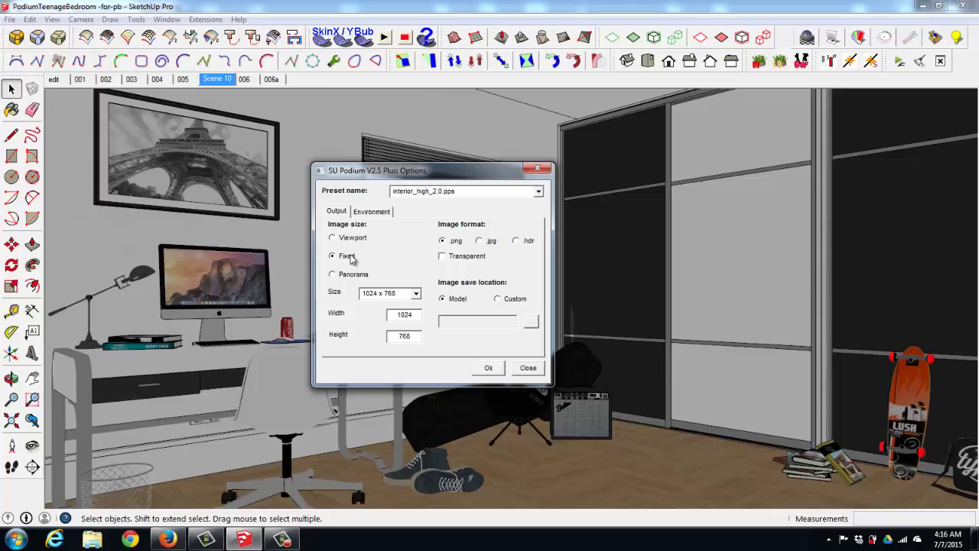
pyautogui.click(332, 275)
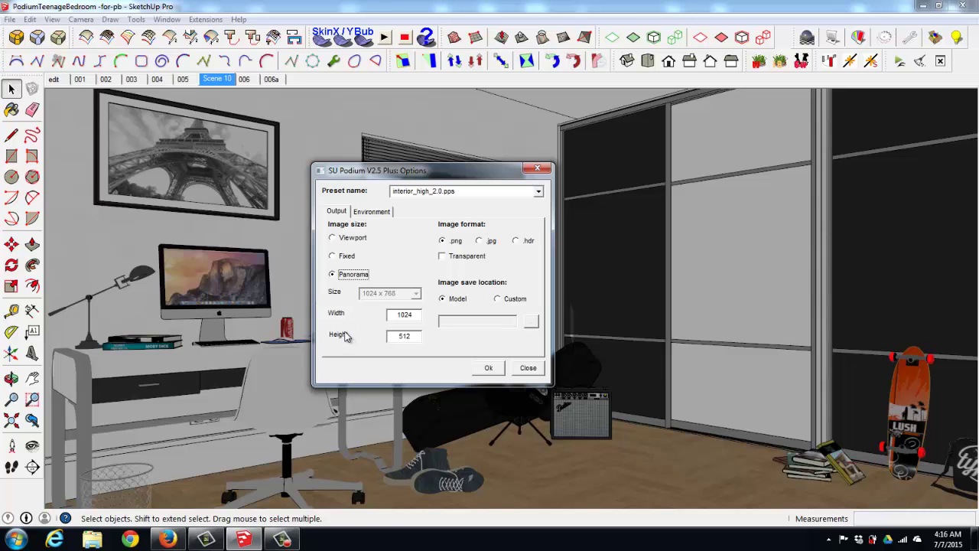
pyautogui.doubleClick(396, 315)
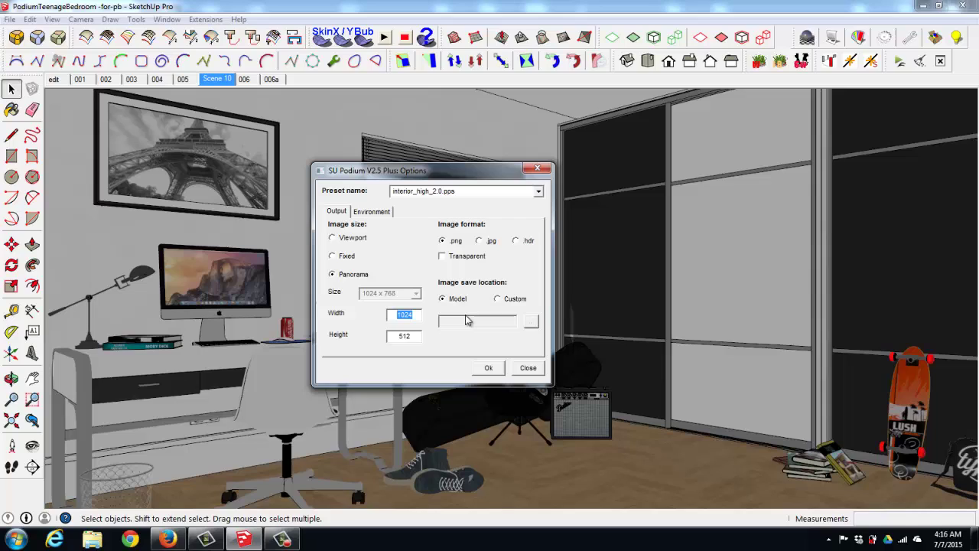
pyautogui.write('2000')
pyautogui.doubleClick(404, 314)
pyautogui.write('4000')
pyautogui.write('2000')
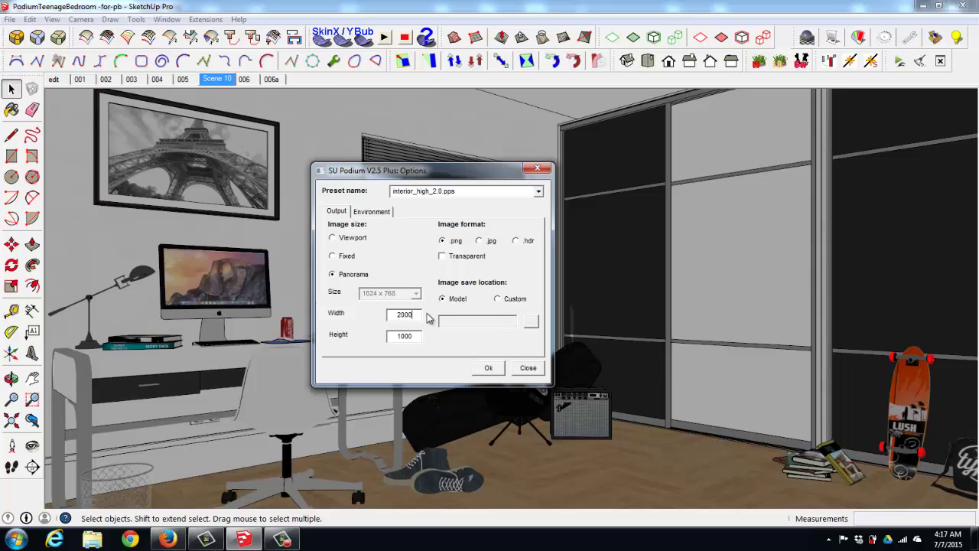
# Step: Confirm the panorama options and render the current bedroom scene
pyautogui.click(484, 369)
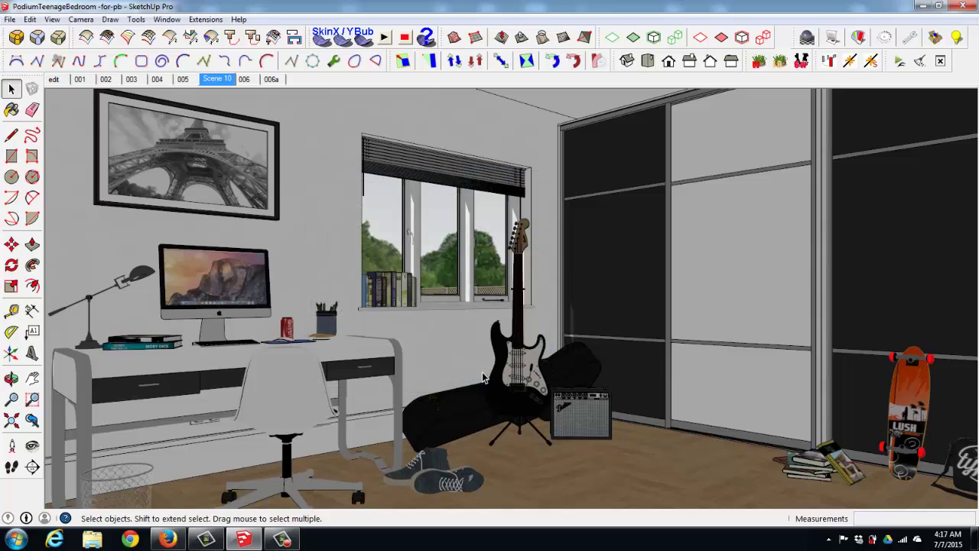
pyautogui.click(813, 38)
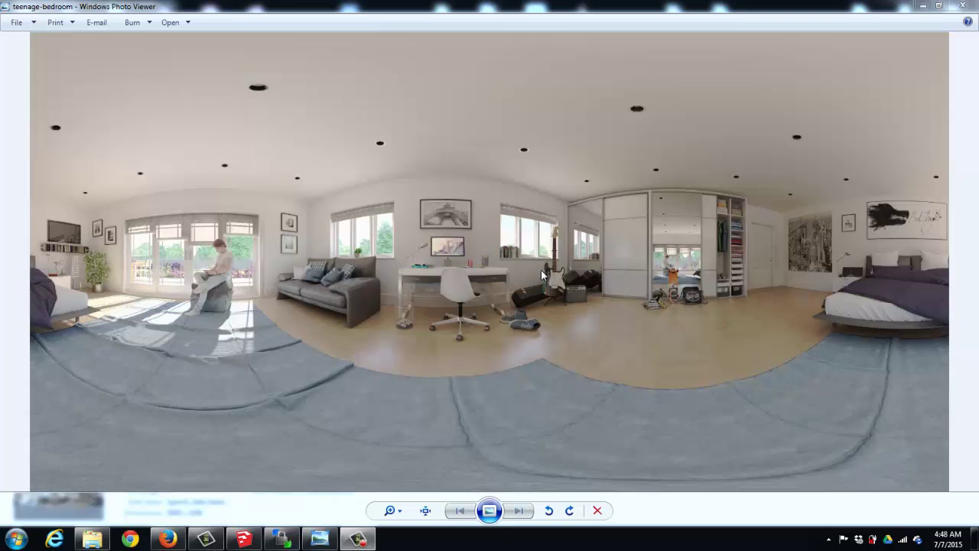
# Step: Bring SketchUp forward and launch the Image Editor from Extensions > SU Podium V2.5 Plus > Tools
pyautogui.click(259, 537)
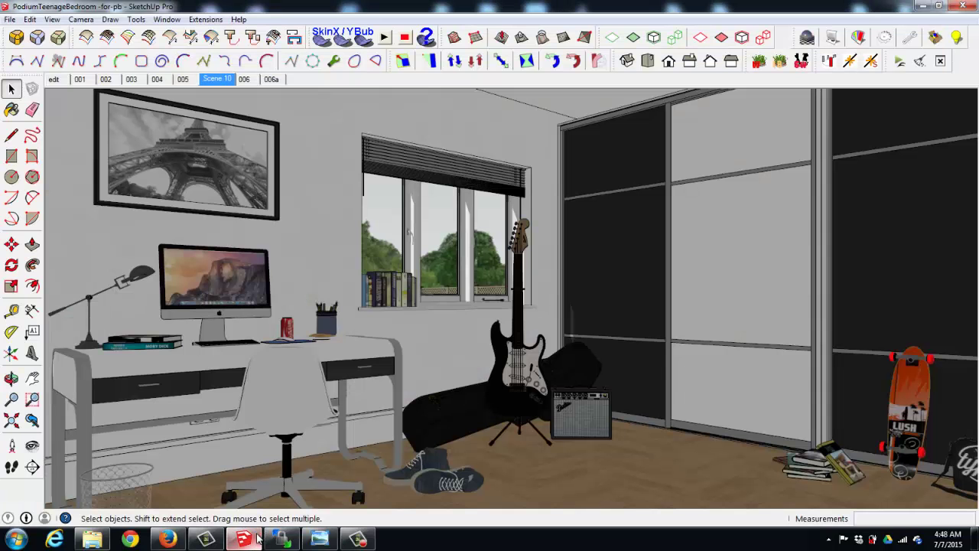
pyautogui.click(214, 20)
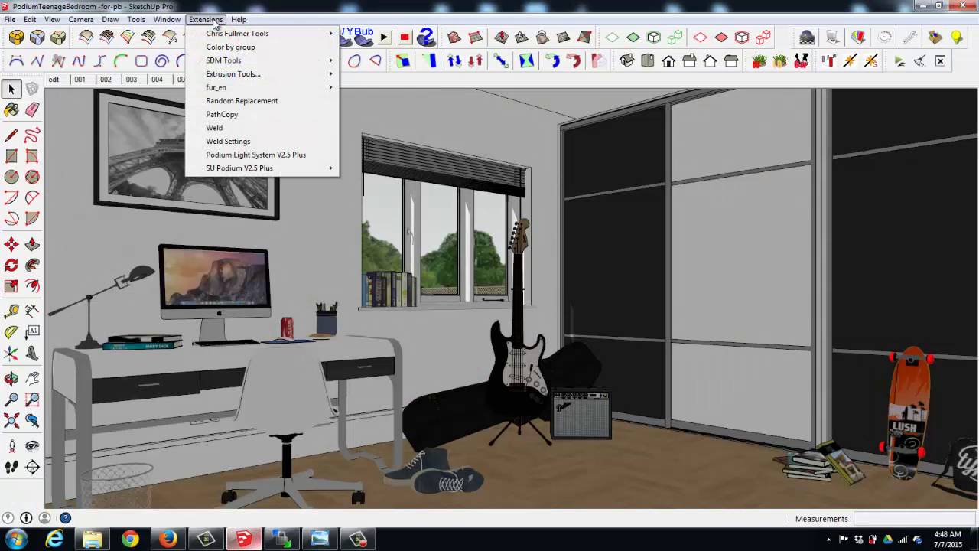
pyautogui.moveTo(253, 175)
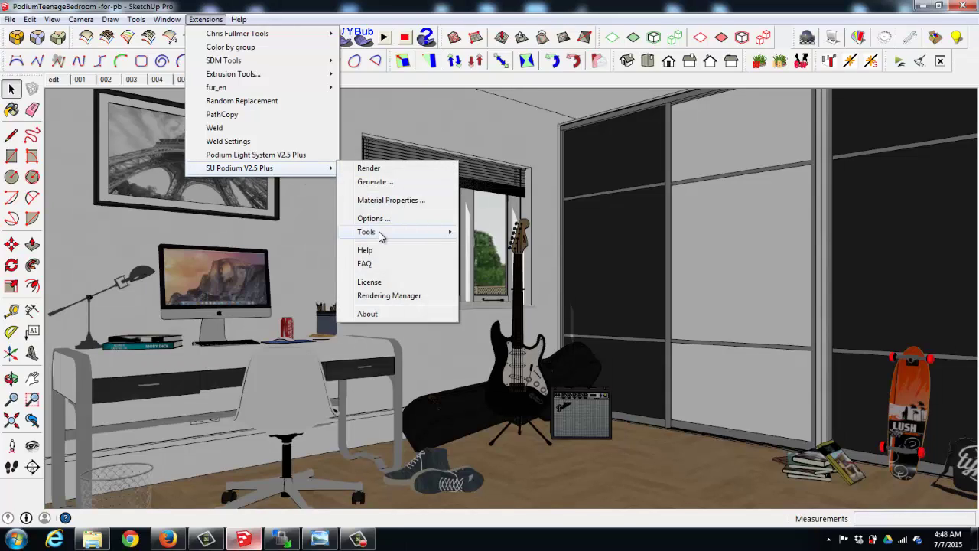
pyautogui.moveTo(388, 237)
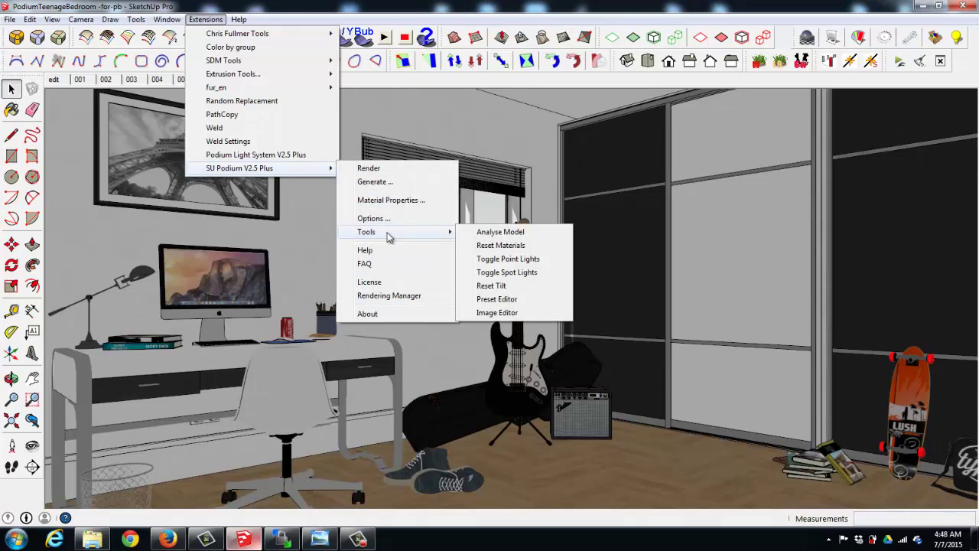
pyautogui.click(499, 313)
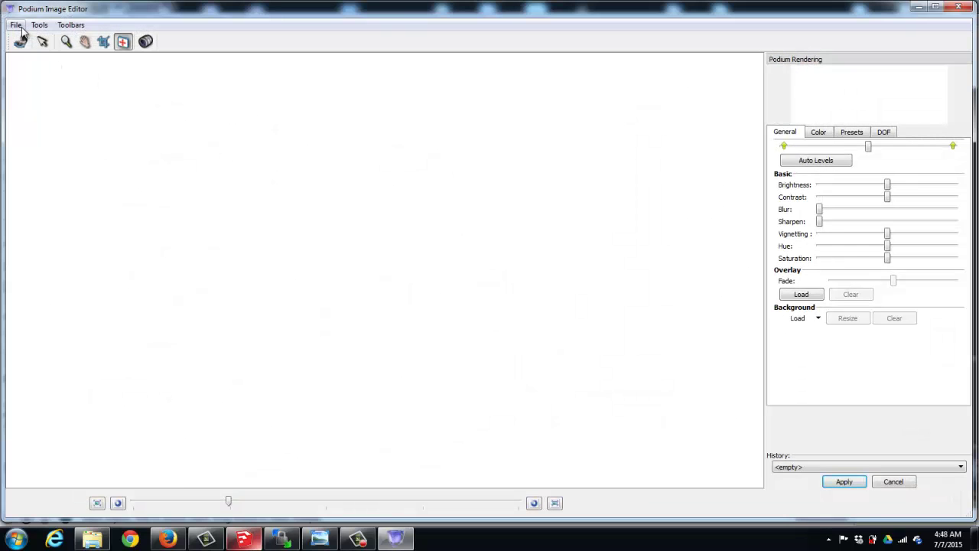
# Step: Open the teenage-bedroom image from Desktop > Pano Example in the Image Editor
pyautogui.click(21, 31)
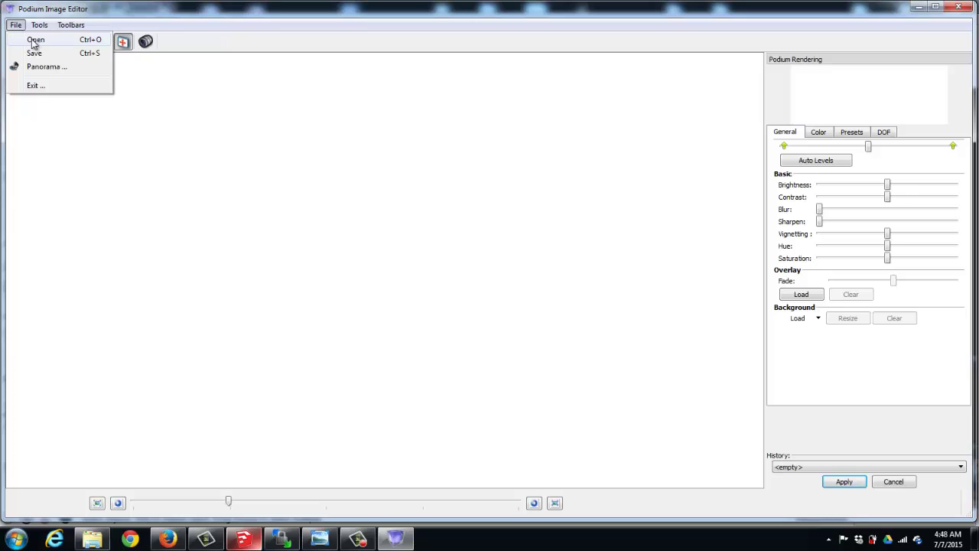
pyautogui.click(32, 40)
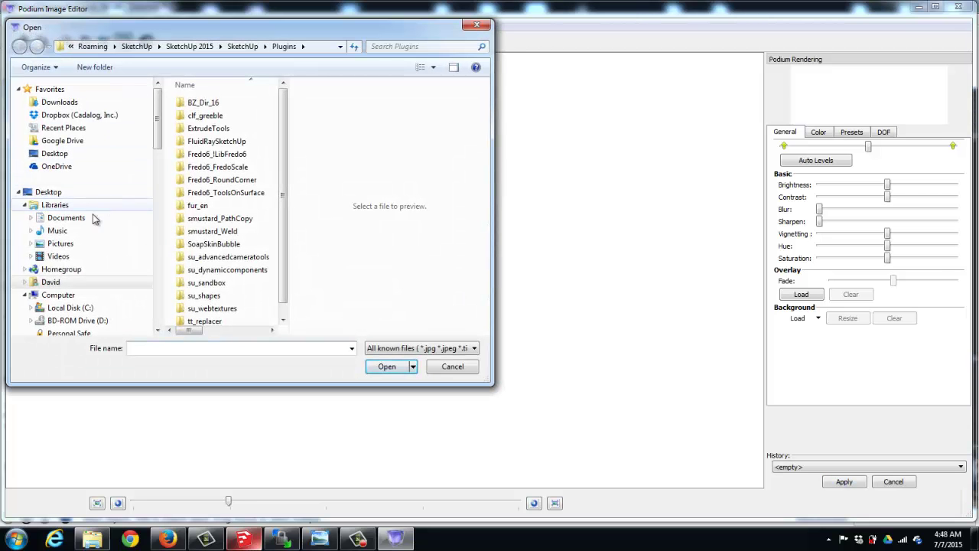
pyautogui.click(52, 193)
pyautogui.doubleClick(203, 257)
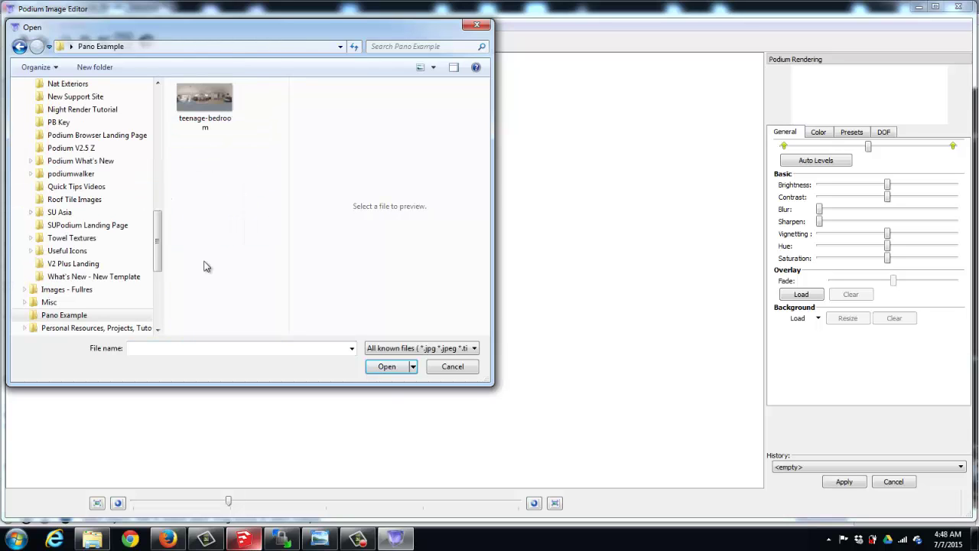
pyautogui.click(206, 104)
pyautogui.click(390, 369)
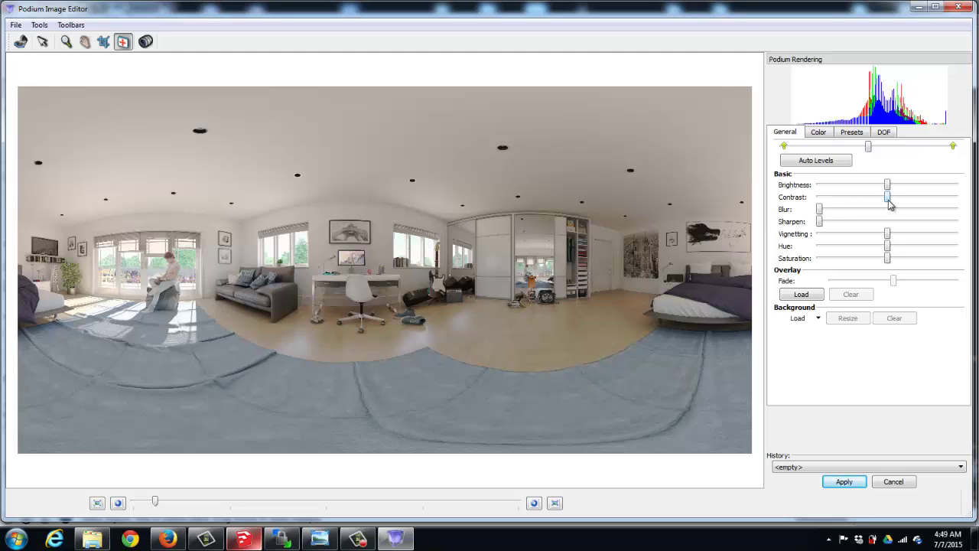
# Step: Nudge the General-tab Contrast slider slightly right and apply it to the bedroom panorama
pyautogui.moveTo(889, 200); pyautogui.dragTo(896, 203)
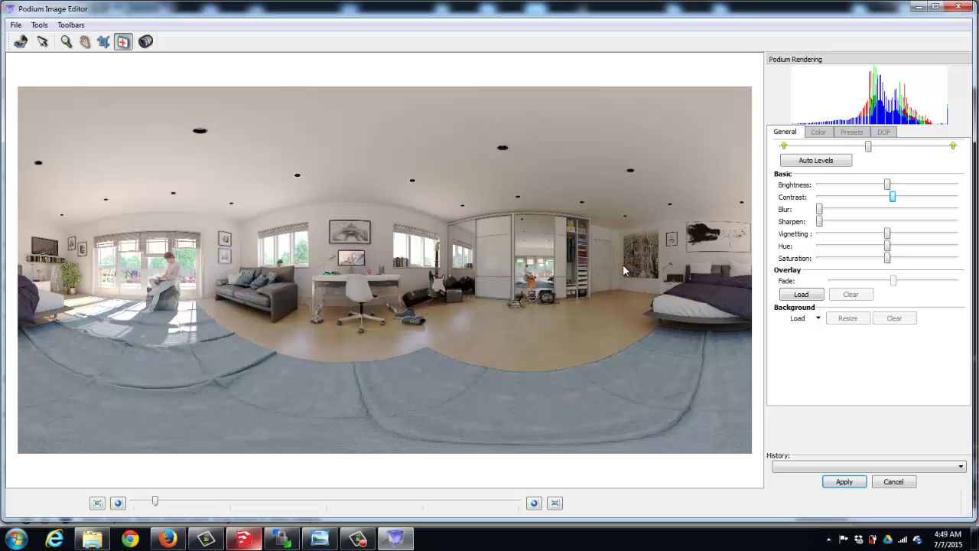
pyautogui.click(845, 482)
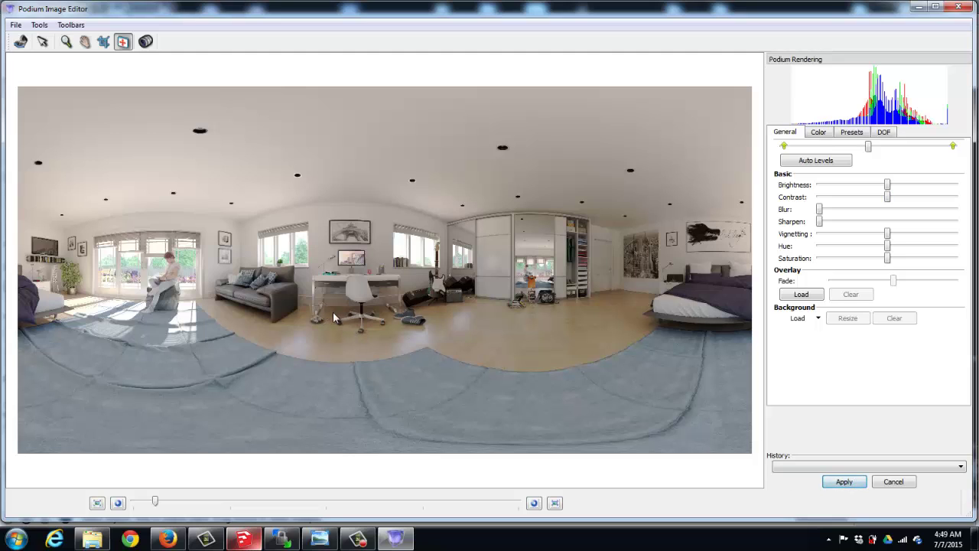
# Step: Save the edited panorama as teenage-bedroom.png in Pano Example, overwriting the existing file
pyautogui.click(16, 25)
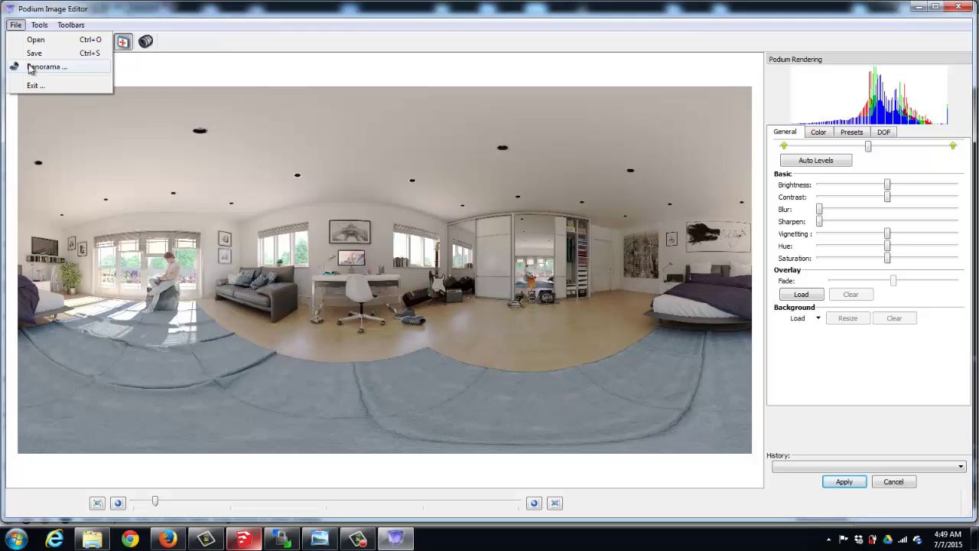
pyautogui.click(34, 54)
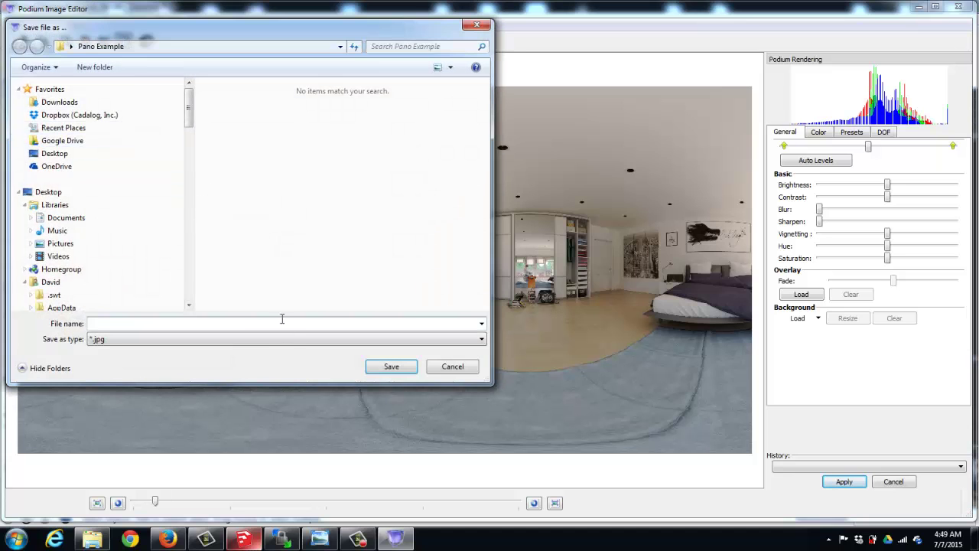
pyautogui.click(285, 341)
pyautogui.click(202, 373)
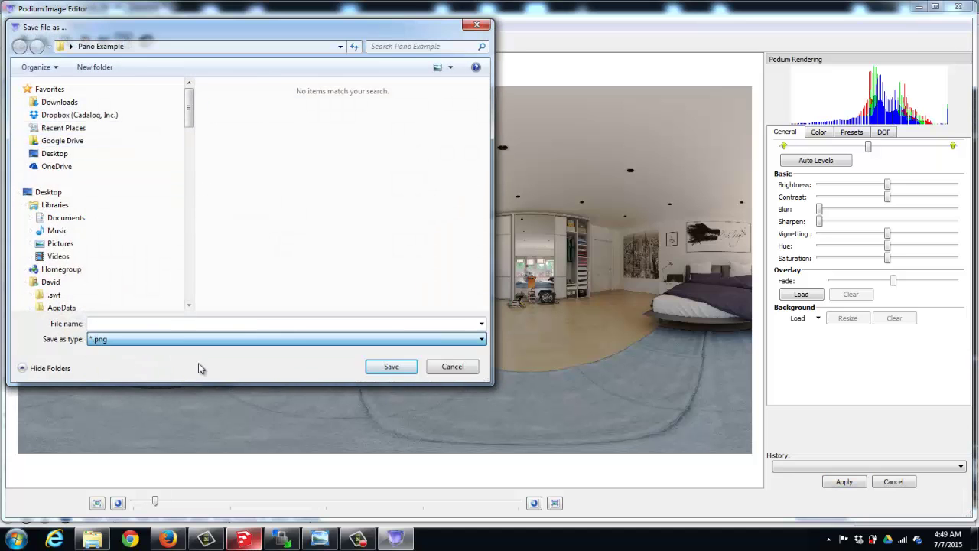
pyautogui.click(232, 107)
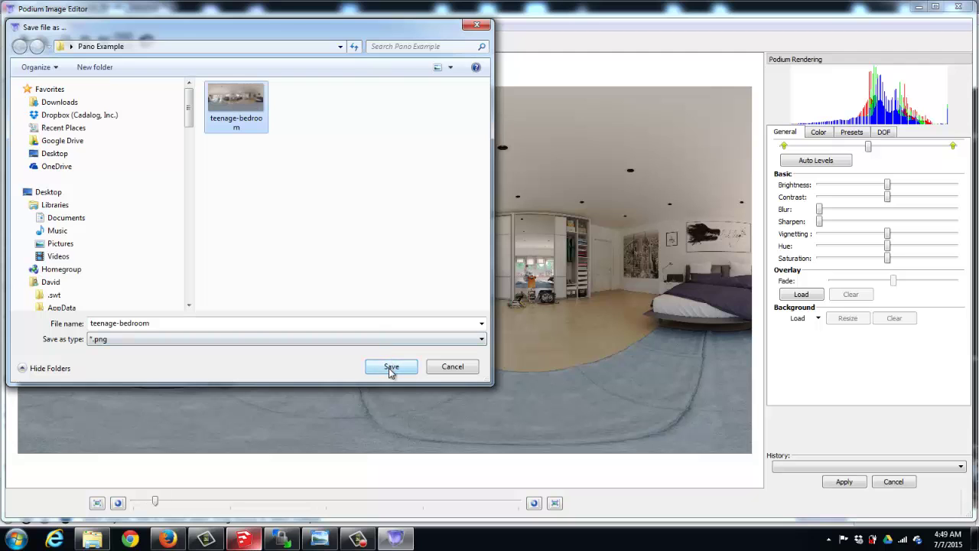
pyautogui.click(391, 366)
pyautogui.click(526, 272)
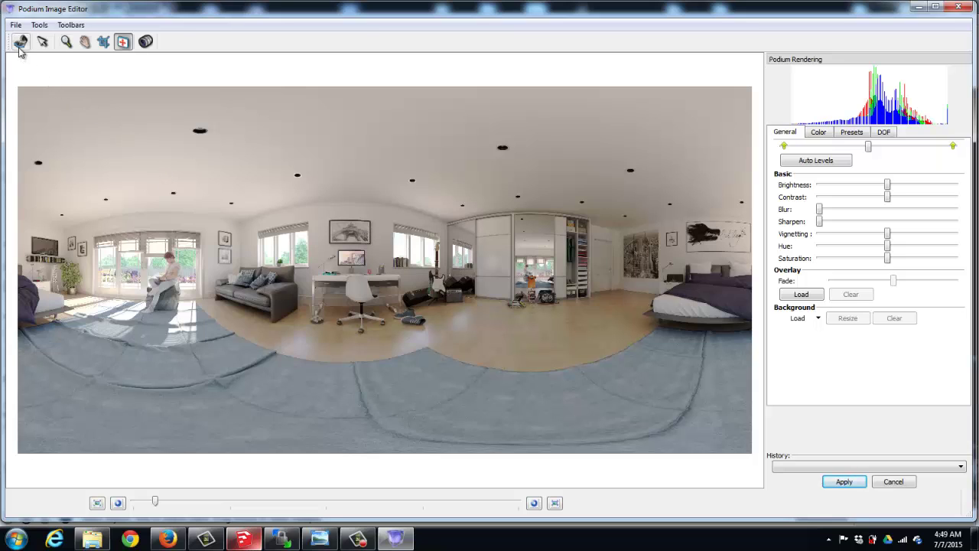
# Step: Create the web panorama, generating teenage-bedroom_supodium-pano.htm next to the image
pyautogui.click(15, 25)
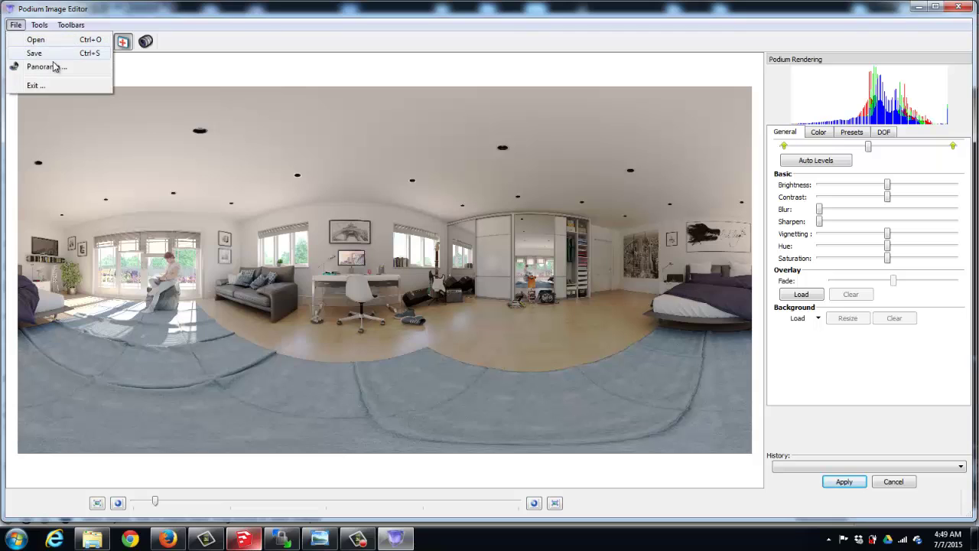
pyautogui.click(222, 73)
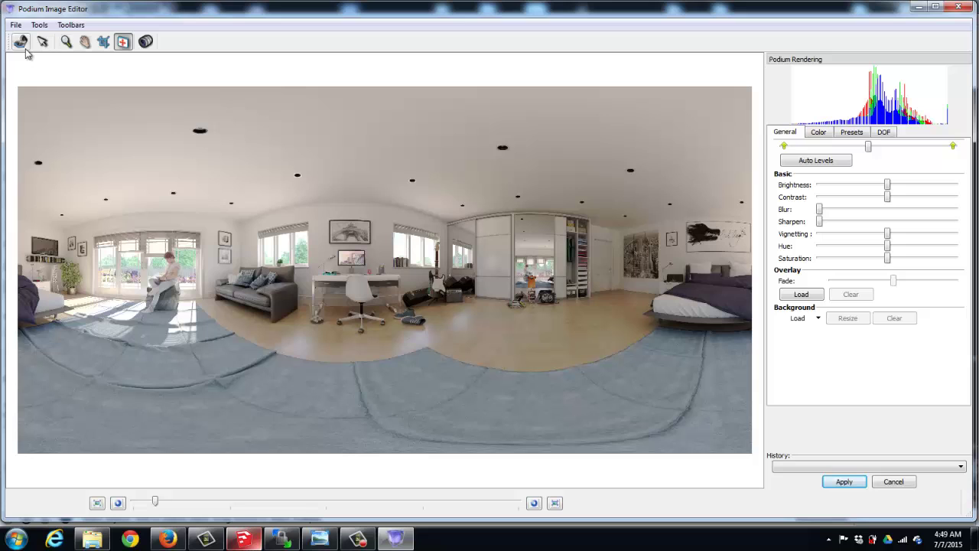
pyautogui.click(20, 43)
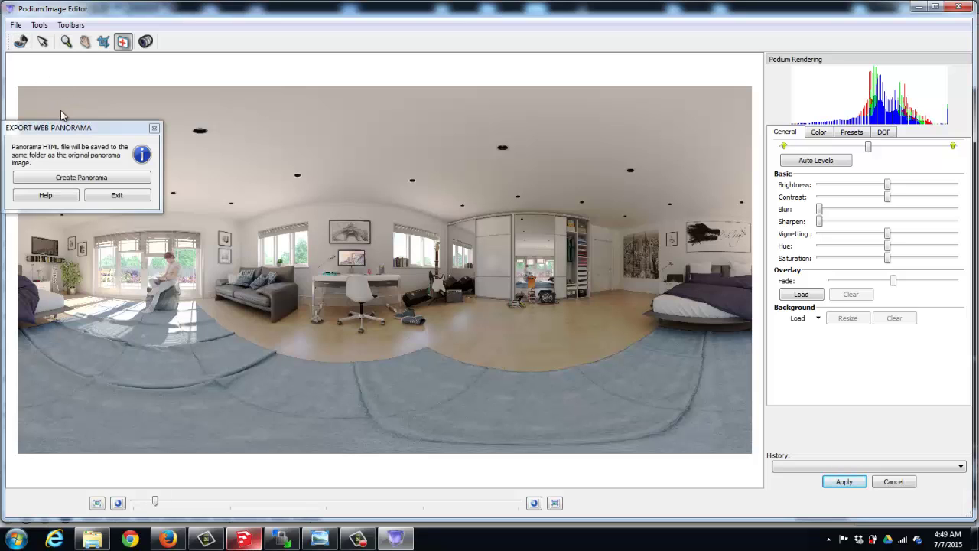
pyautogui.moveTo(66, 131); pyautogui.dragTo(298, 145)
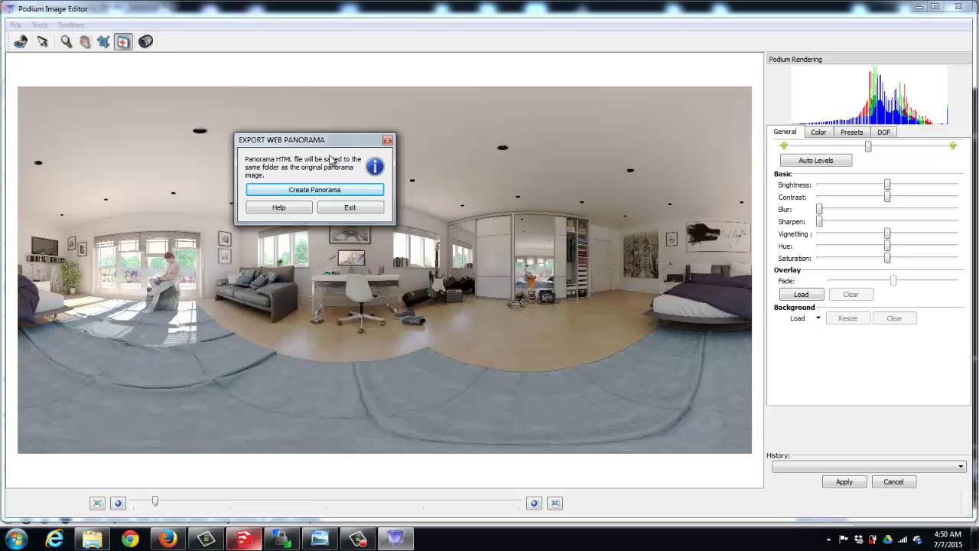
pyautogui.click(322, 192)
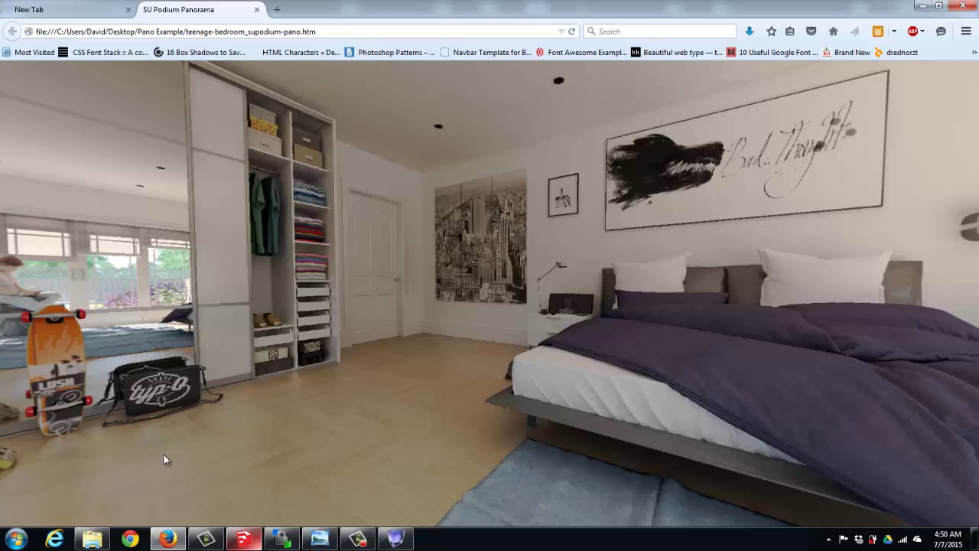
# Step: Switch from Firefox to the Pano Example folder window
pyautogui.click(99, 539)
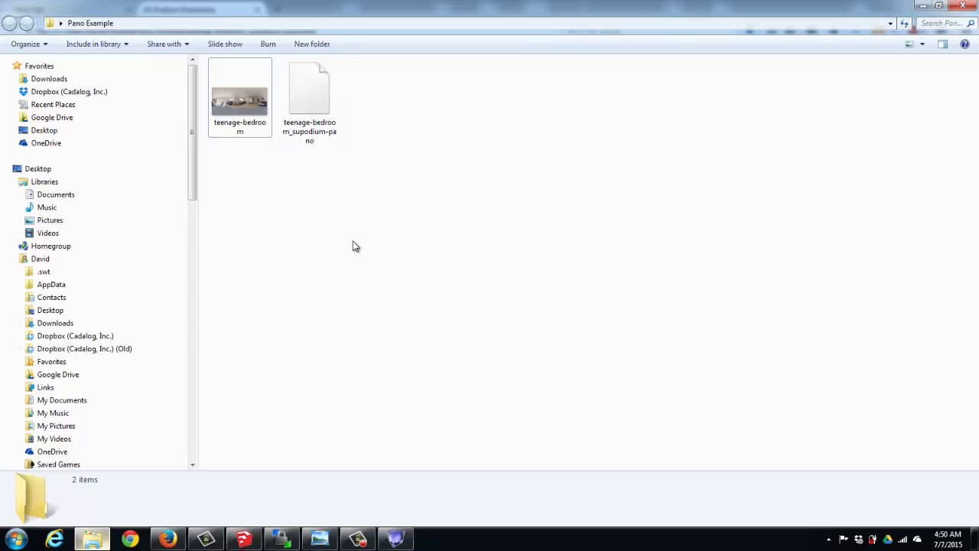
# Step: Look over the teenage-bedroom image and HTML files, then bring Firefox's panorama back to front
pyautogui.click(241, 103)
pyautogui.click(303, 111)
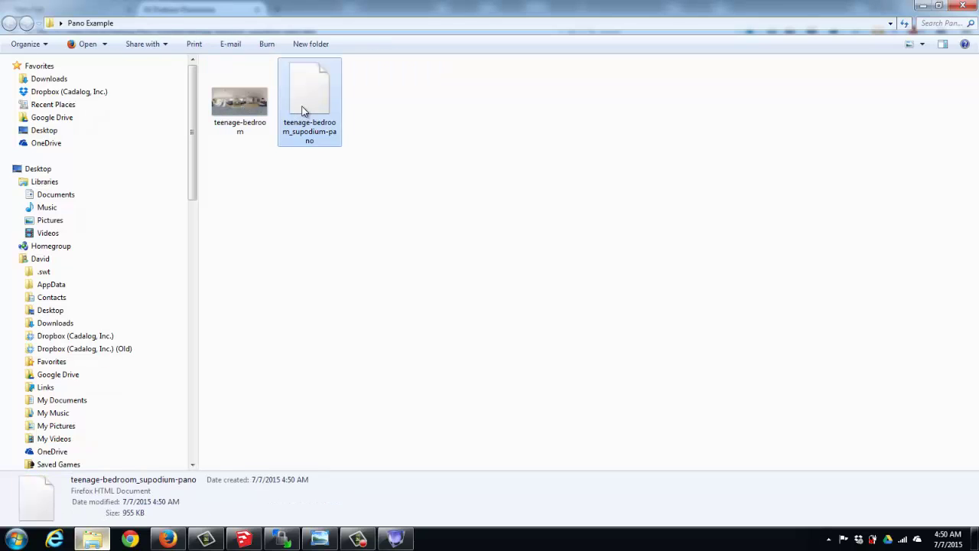
pyautogui.click(307, 166)
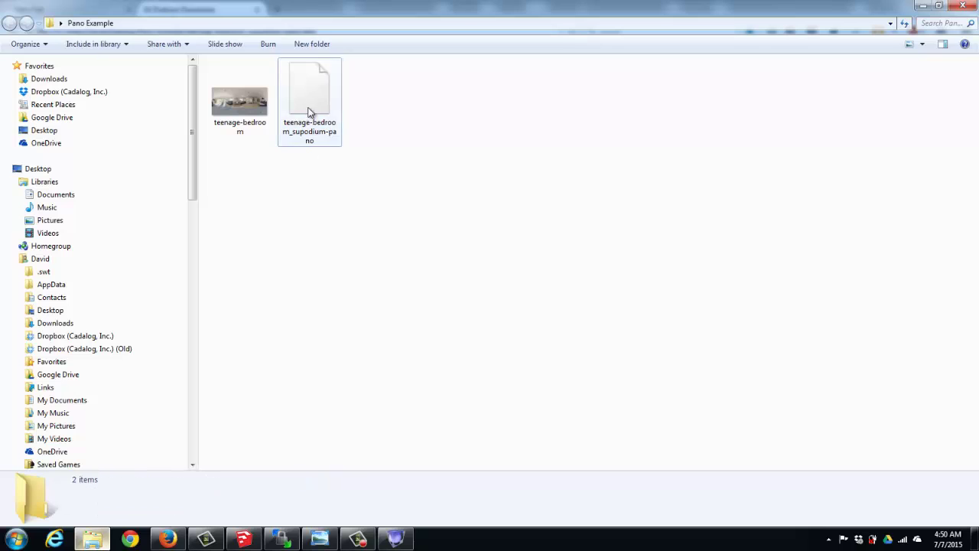
pyautogui.click(170, 540)
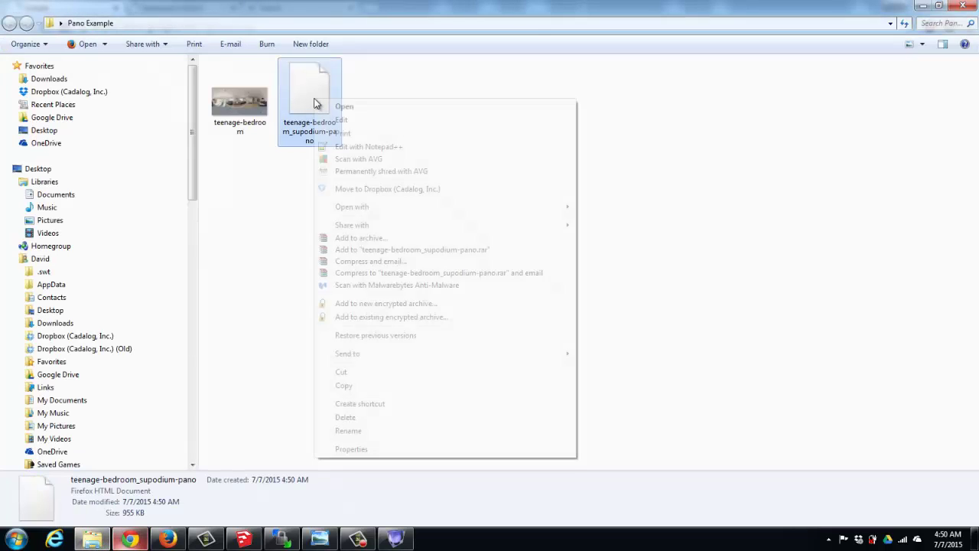
pyautogui.moveTo(364, 207)
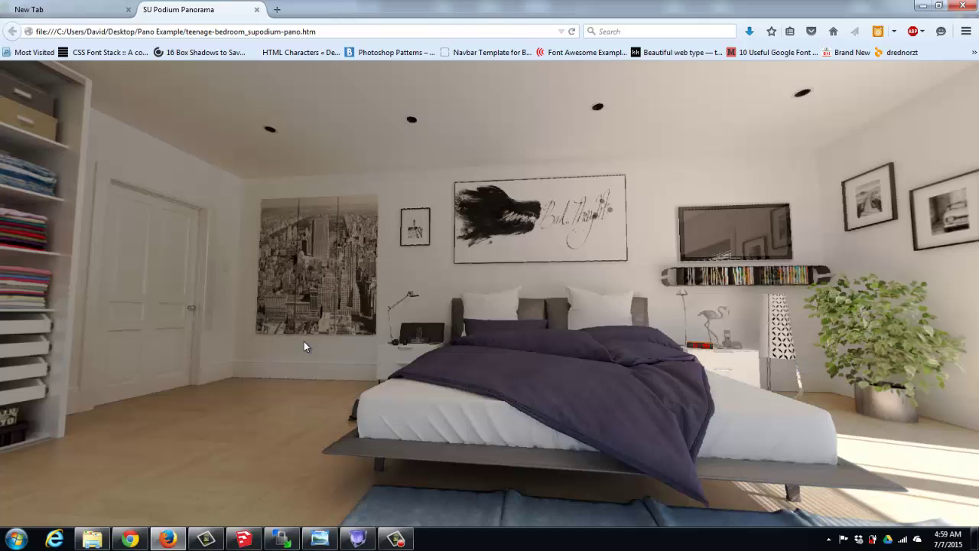
# Step: Turn the 360° bedroom view left, then right past the TV to the bed and plant
pyautogui.moveTo(304, 341); pyautogui.dragTo(352, 380)
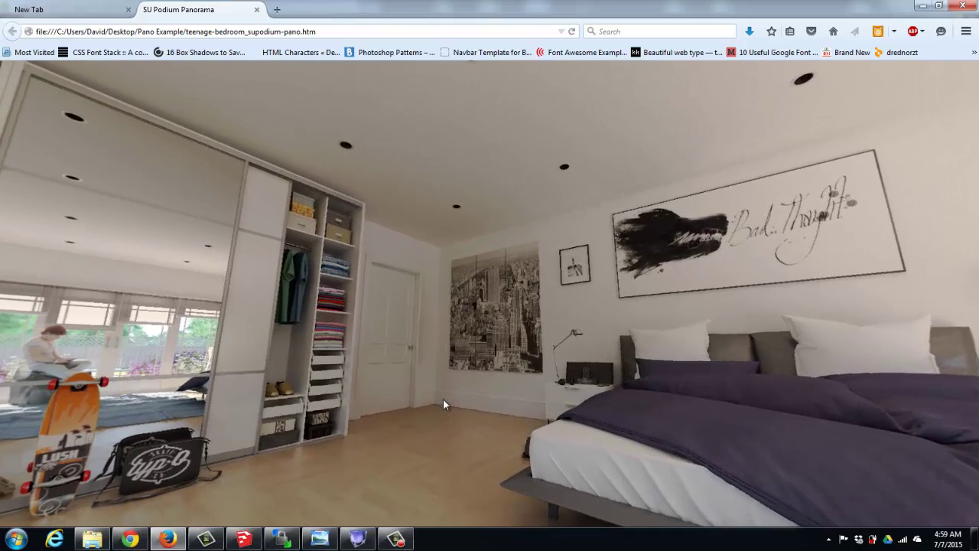
pyautogui.moveTo(526, 424); pyautogui.dragTo(465, 401)
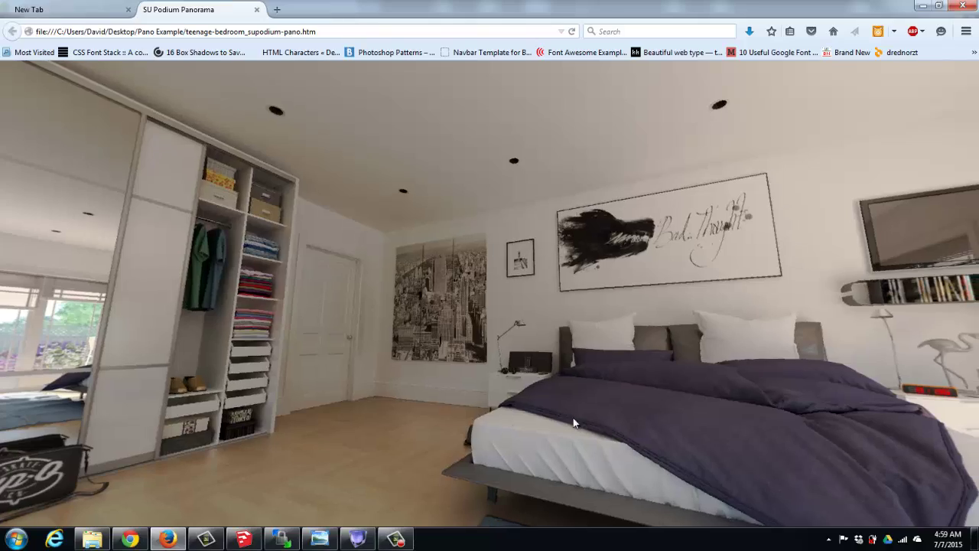
pyautogui.moveTo(604, 428); pyautogui.dragTo(474, 421)
pyautogui.moveTo(551, 420); pyautogui.dragTo(511, 410)
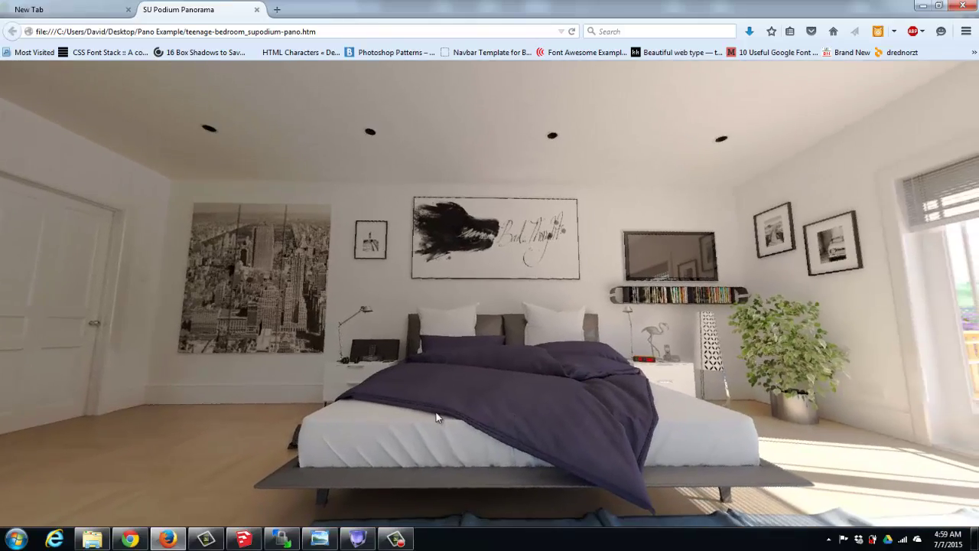